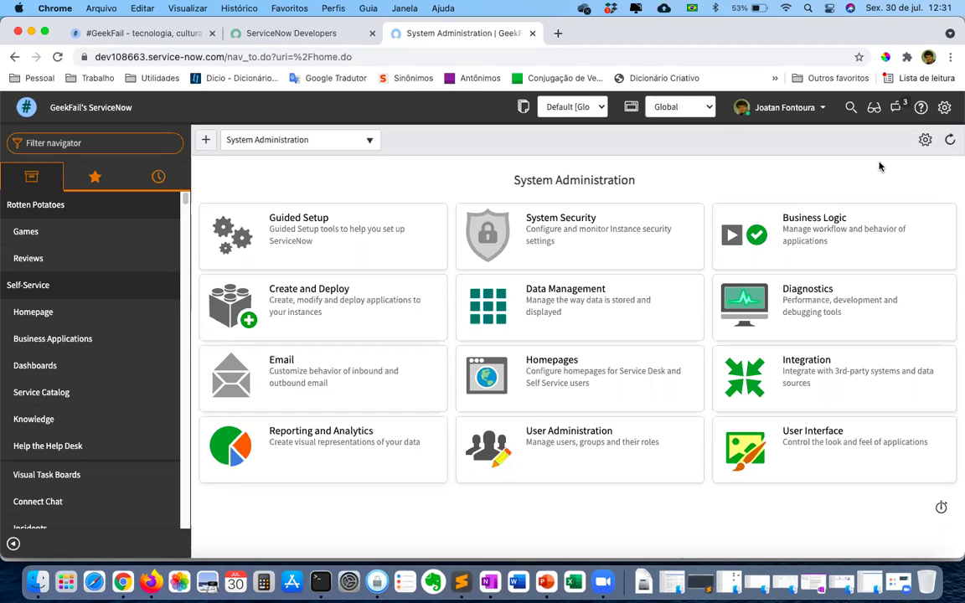
- Filter the application navigator for "incident" and open the list of all incidents
{"action": "left_click", "coordinate": [121, 143]}
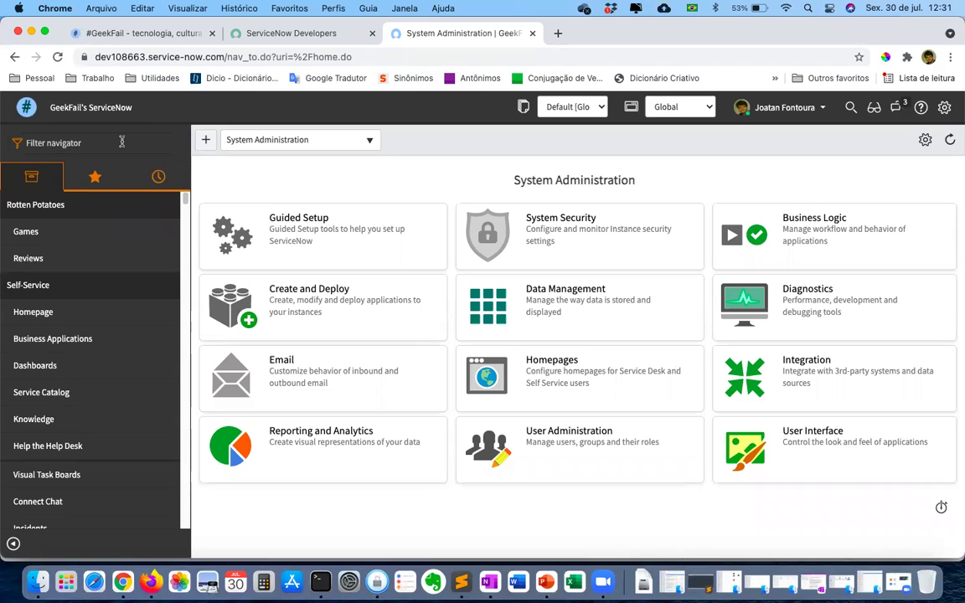
{"action": "type", "text": "incident"}
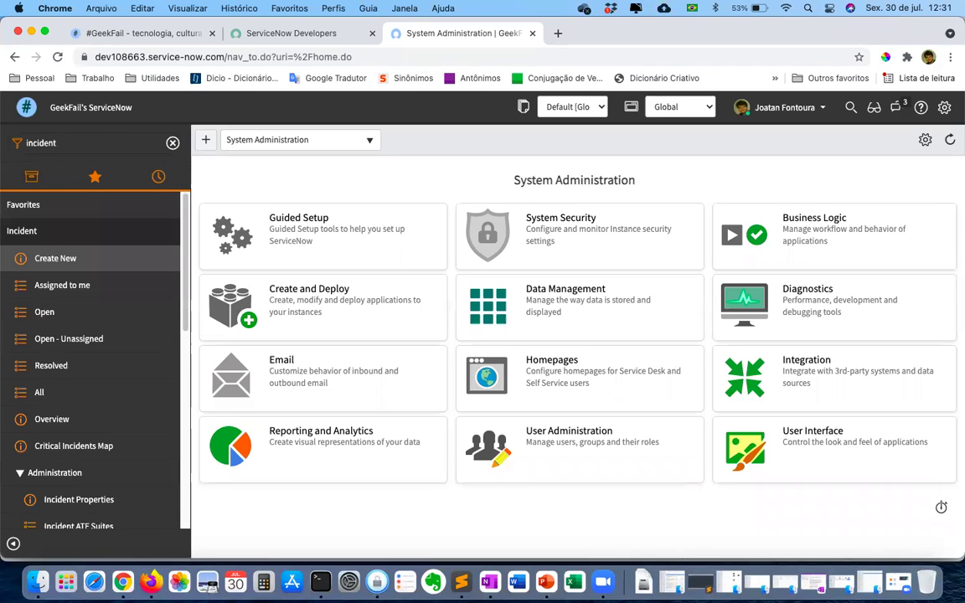
{"action": "type", "text": "s"}
{"action": "key", "text": "BackSpace"}
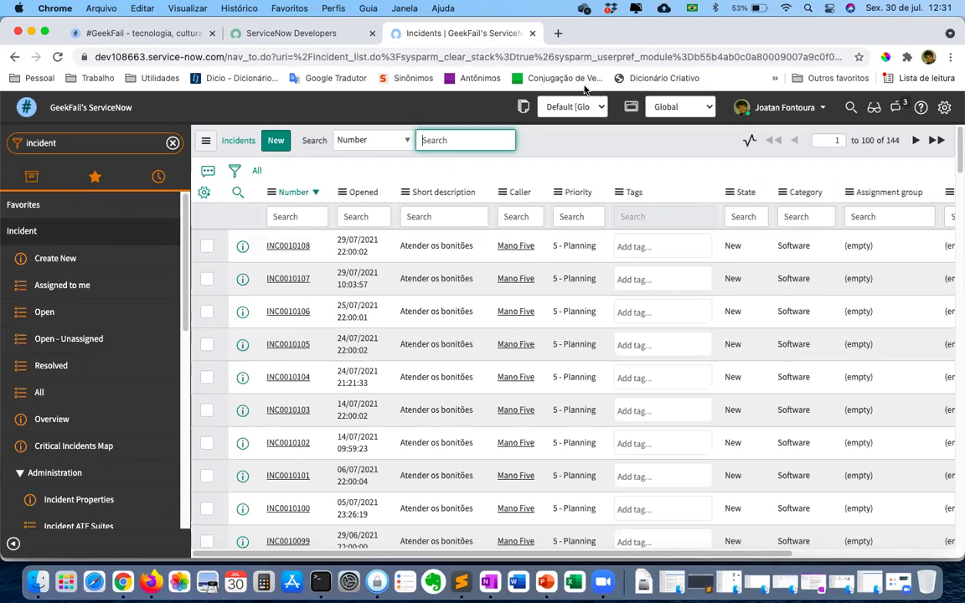
- Highlight the table name "incident" within the incident list's URL
{"action": "left_click", "coordinate": [326, 57]}
{"action": "left_click", "coordinate": [379, 57]}
{"action": "left_click_drag", "start_coordinate": [378, 57], "coordinate": [347, 61]}
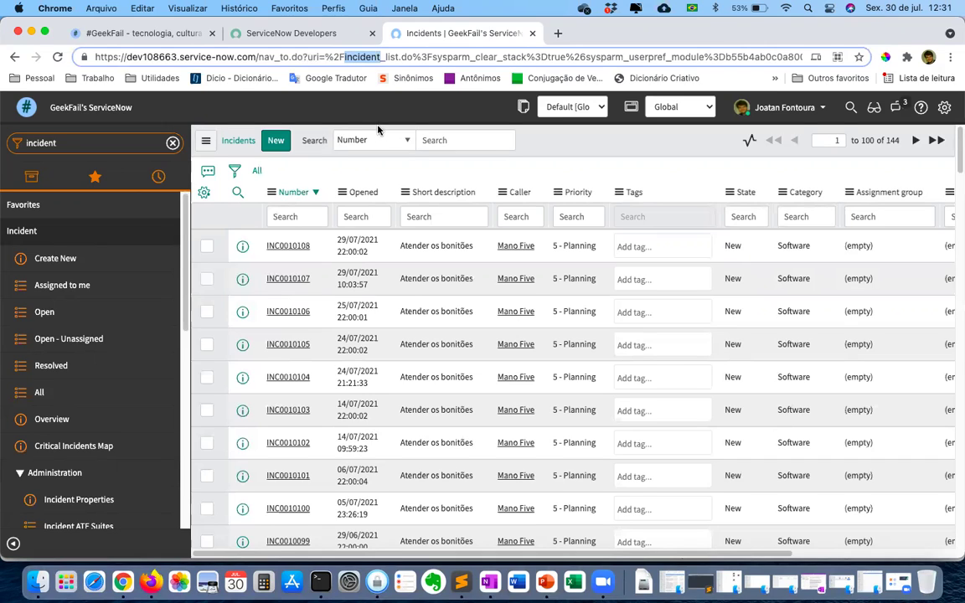
{"action": "left_click", "coordinate": [362, 57]}
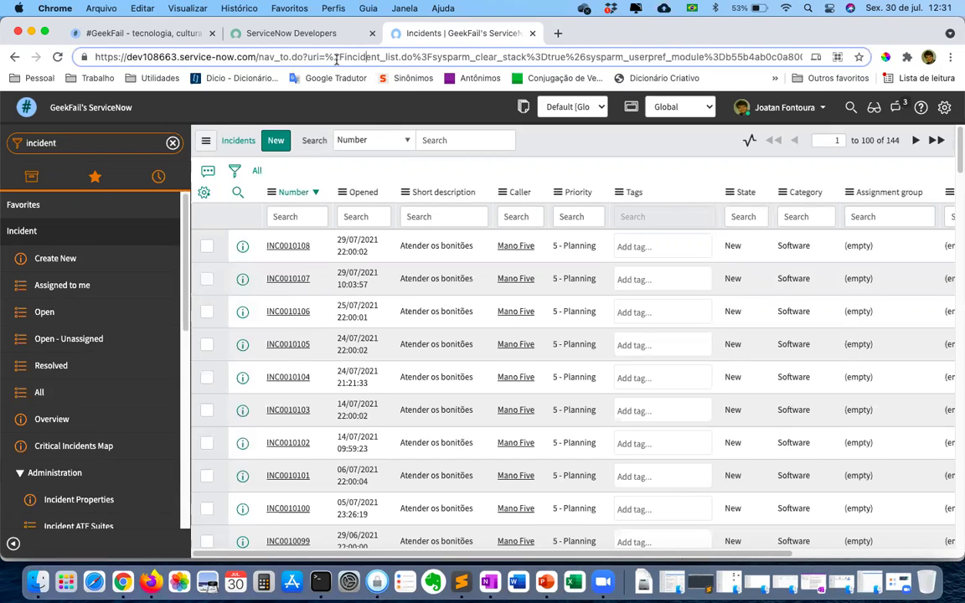
{"action": "left_click_drag", "start_coordinate": [343, 57], "coordinate": [381, 60]}
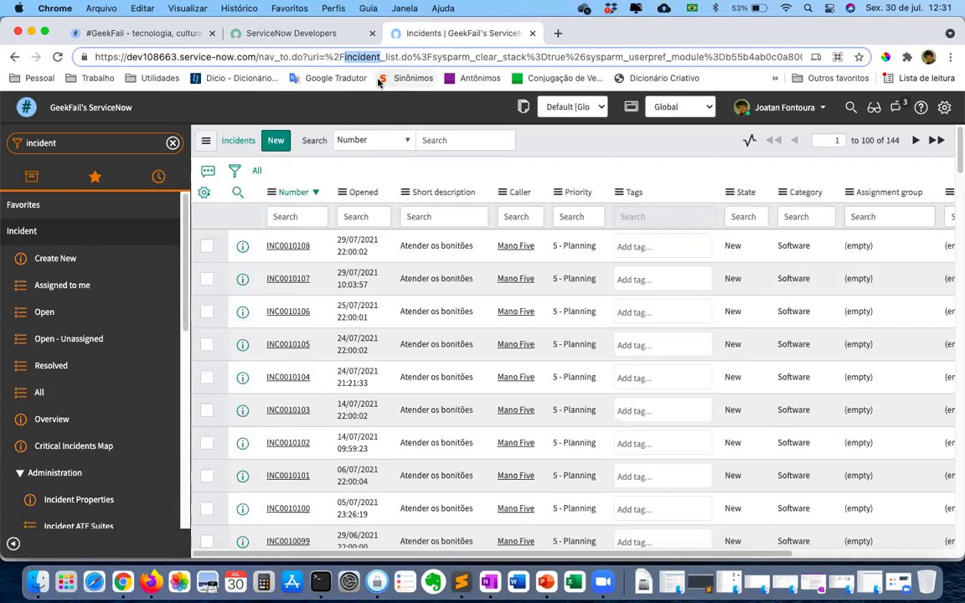
- Filter the application navigator for "change" and open the list of all change requests
{"action": "left_click", "coordinate": [148, 143]}
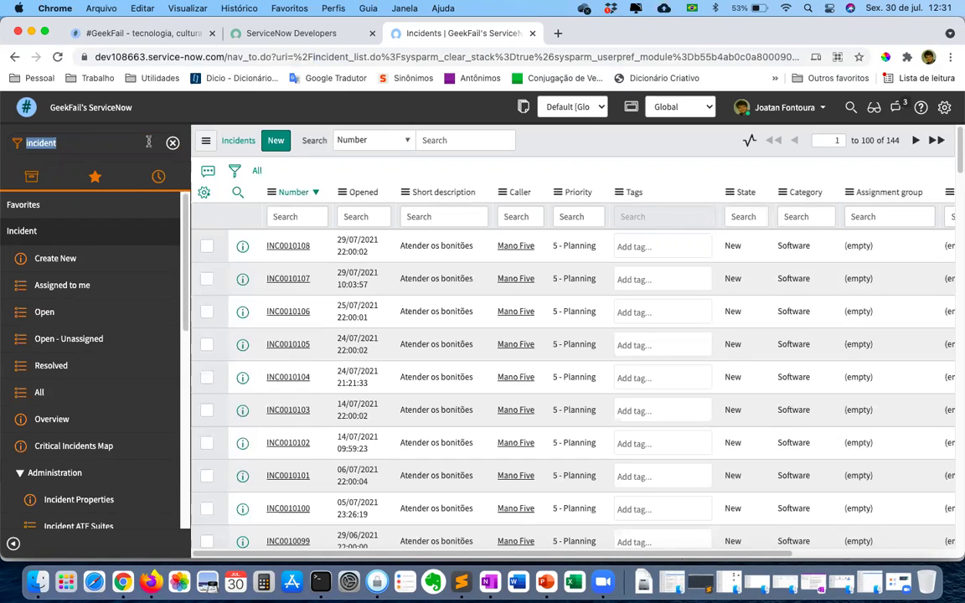
{"action": "type", "text": "chan"}
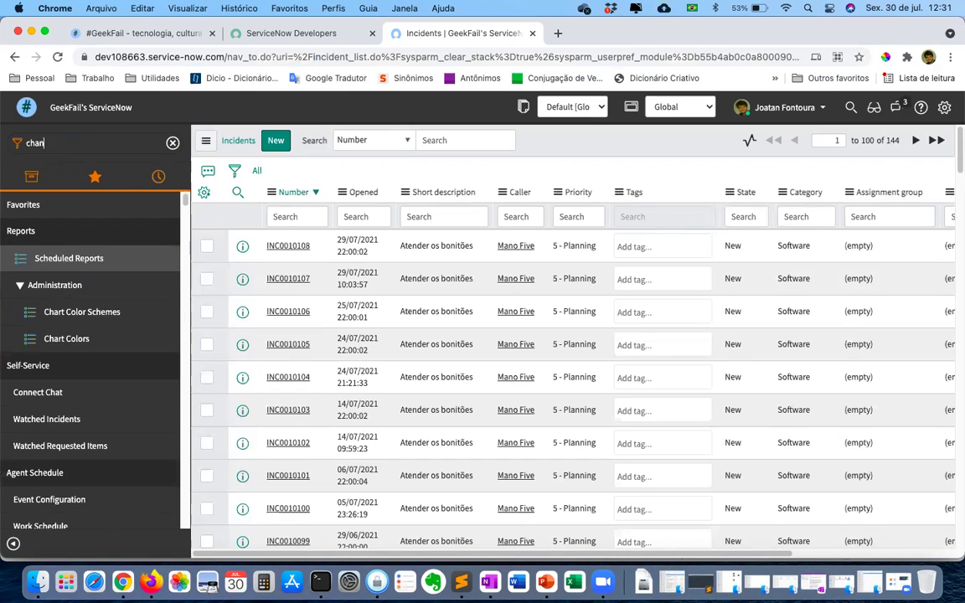
{"action": "type", "text": "ges"}
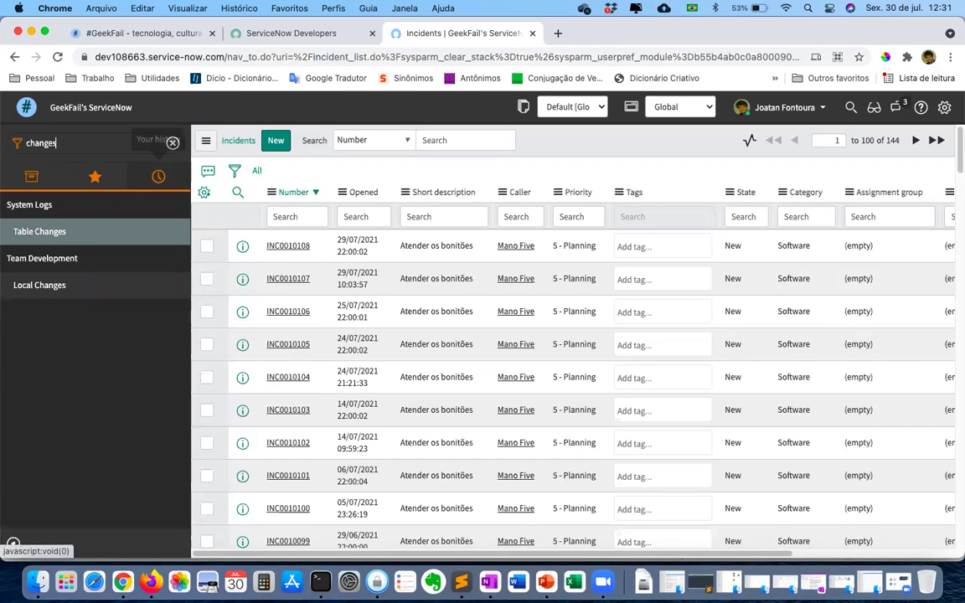
{"action": "key", "text": "BackSpace"}
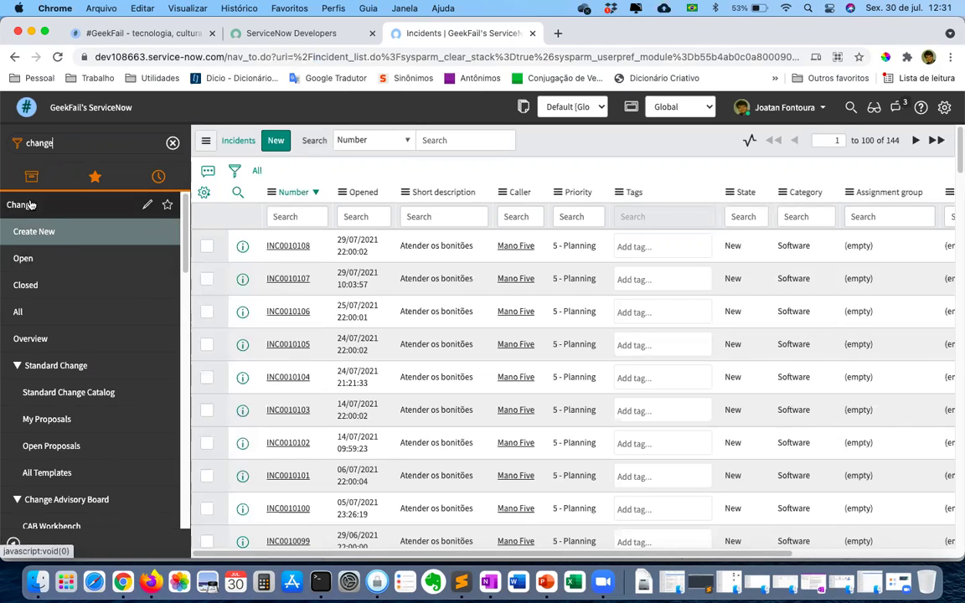
{"action": "left_click", "coordinate": [43, 310]}
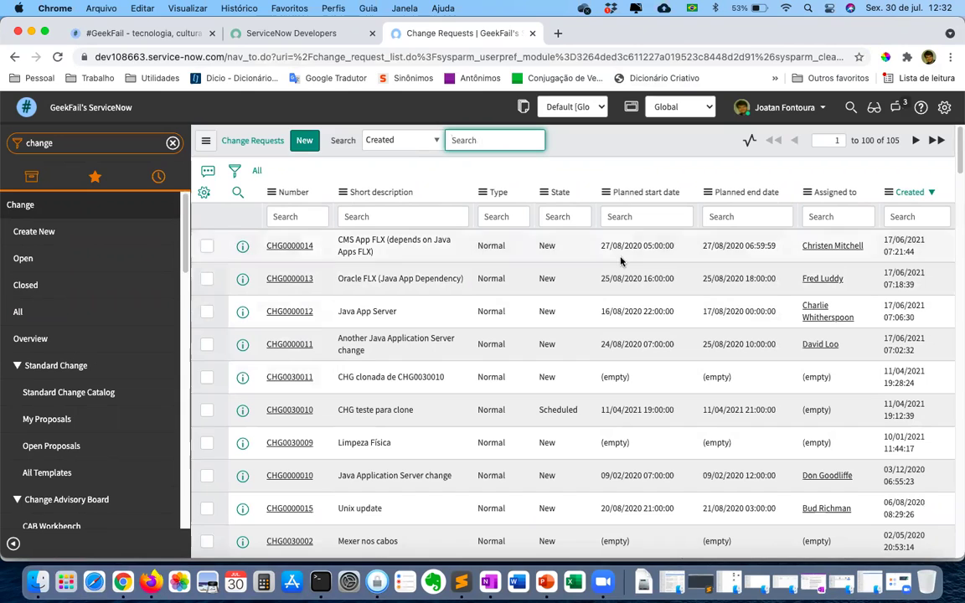
- Highlight the table name "change_request" within the change request list's URL
{"action": "left_click", "coordinate": [314, 57]}
{"action": "left_click", "coordinate": [371, 58]}
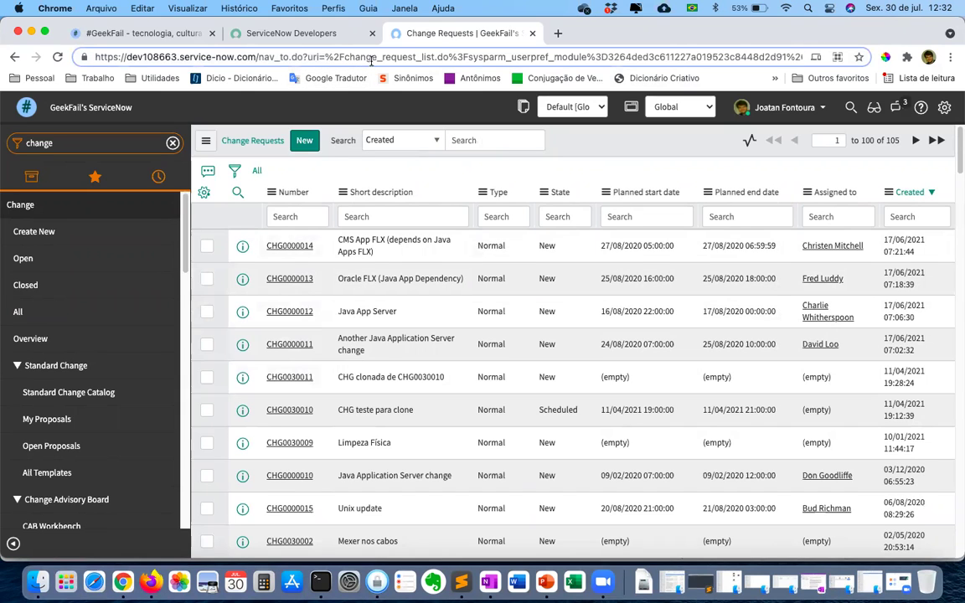
{"action": "double_click", "coordinate": [371, 58]}
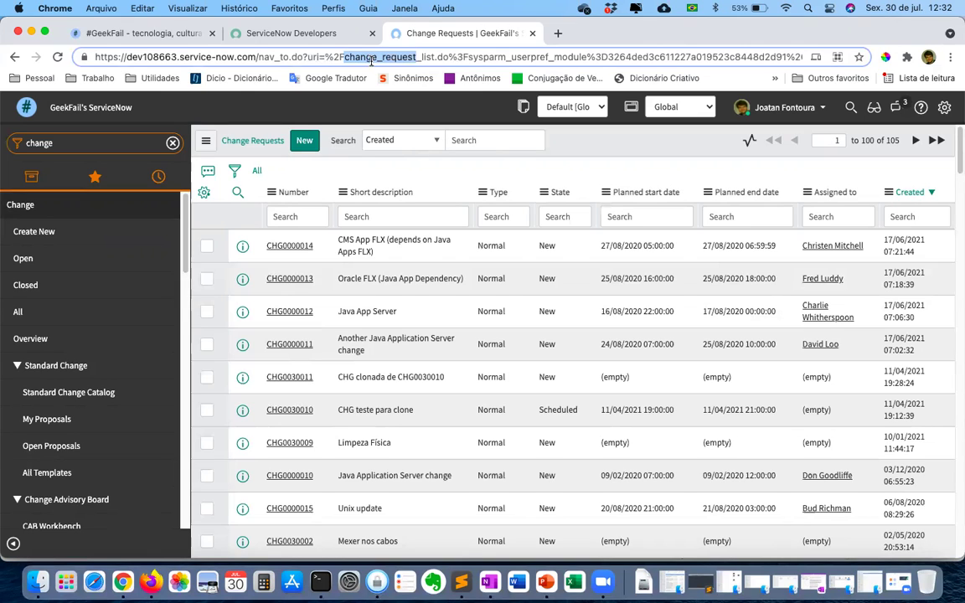
- Filter the application navigator for "users" and open the Users list from the favorites
{"action": "left_click", "coordinate": [69, 148]}
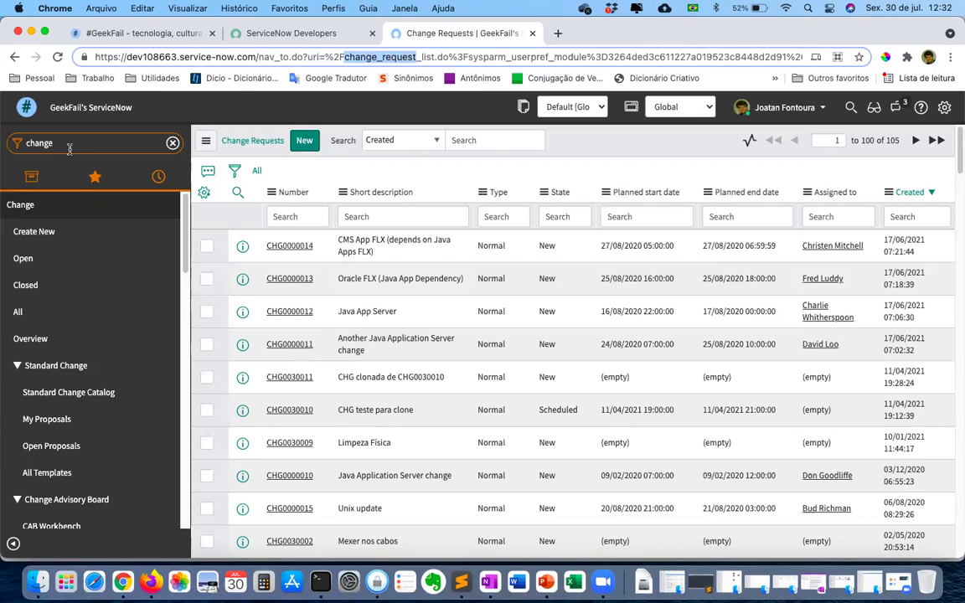
{"action": "double_click", "coordinate": [70, 149]}
{"action": "key", "text": "BackSpace"}
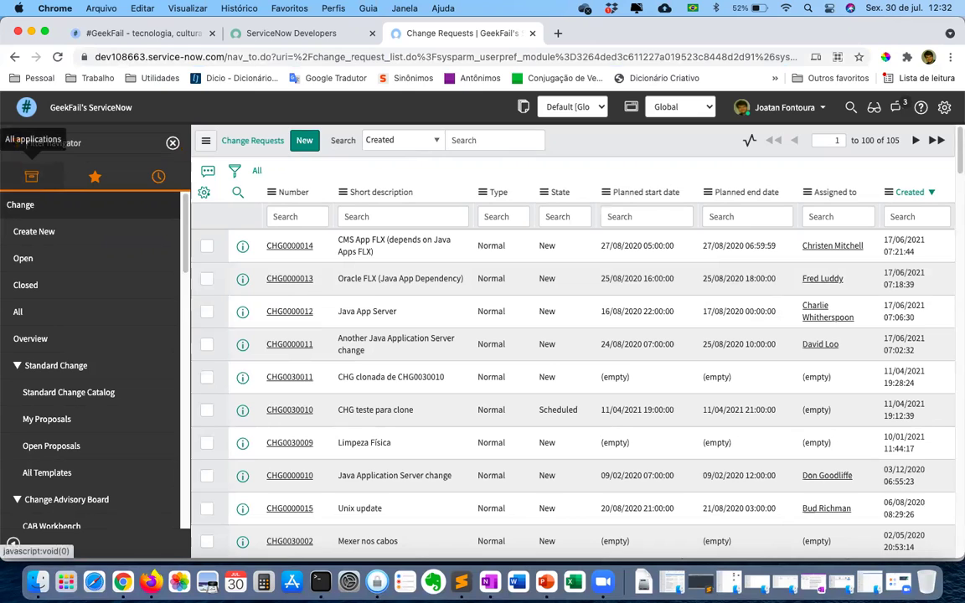
{"action": "type", "text": "users"}
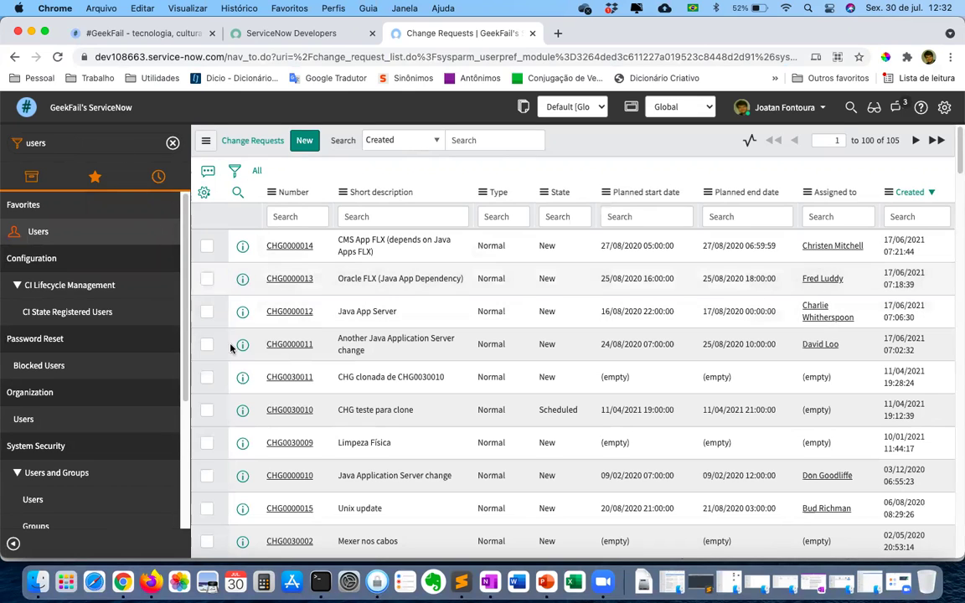
{"action": "left_click", "coordinate": [38, 234]}
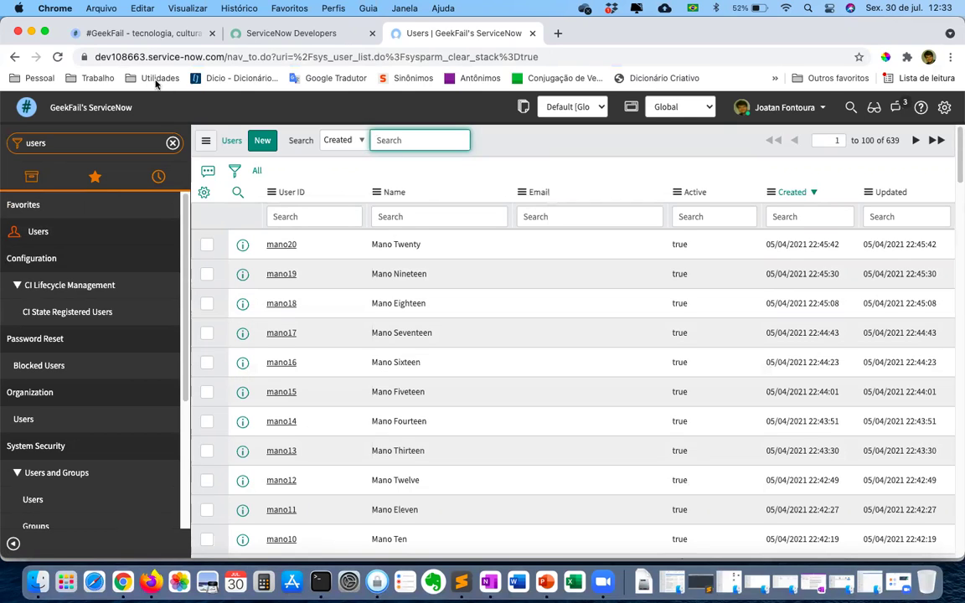
- Highlight the table name "sys_user" within the Users list's URL
{"action": "left_click", "coordinate": [314, 58]}
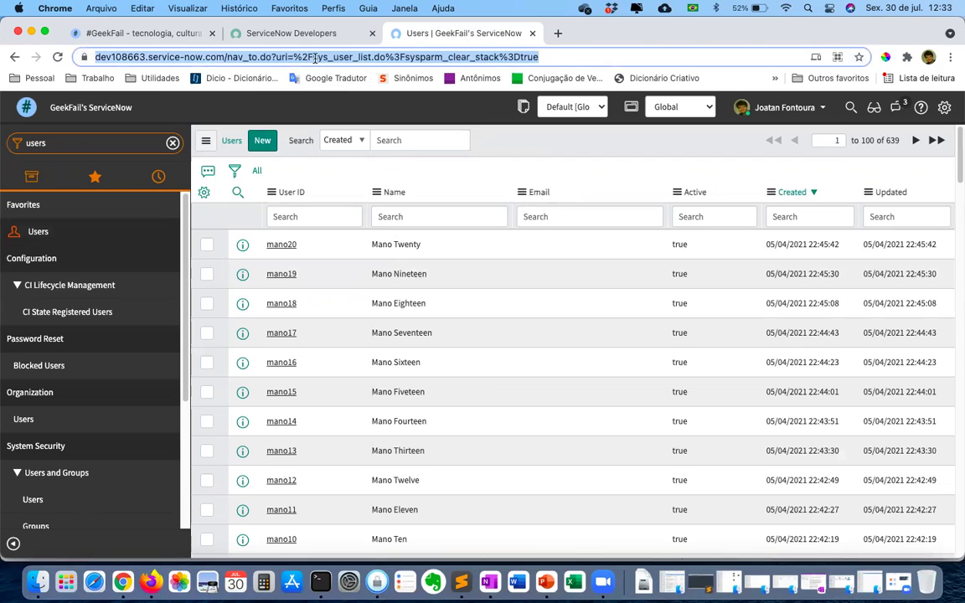
{"action": "left_click", "coordinate": [315, 57]}
{"action": "key", "text": "shift+Right"}
{"action": "key", "text": "shift+Right"}
{"action": "key", "text": "shift+Right"}
{"action": "key", "text": "shift+Right"}
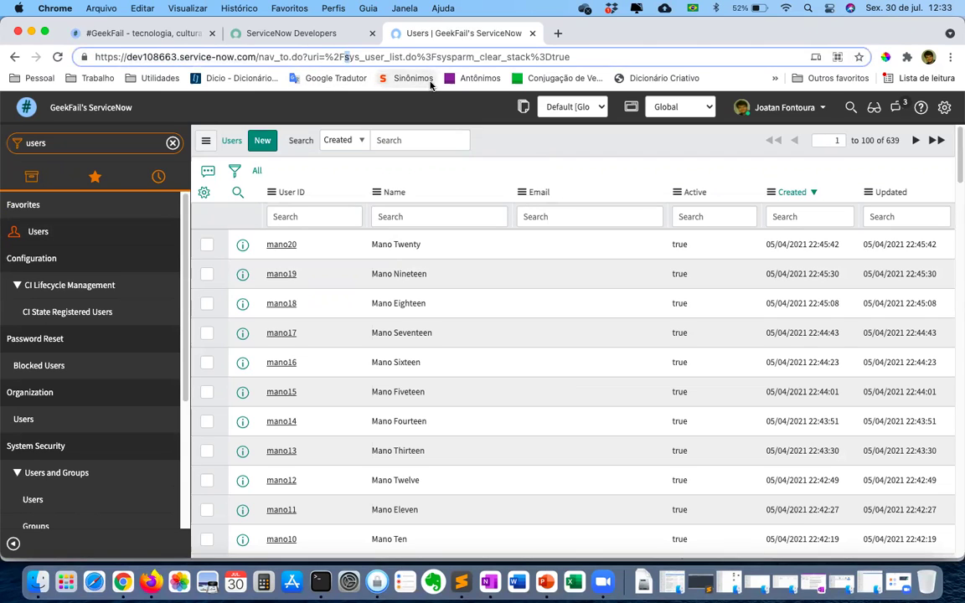
{"action": "key", "text": "shift+Right"}
{"action": "key", "text": "shift+Right"}
{"action": "key", "text": "shift+Right"}
{"action": "key", "text": "shift+Right"}
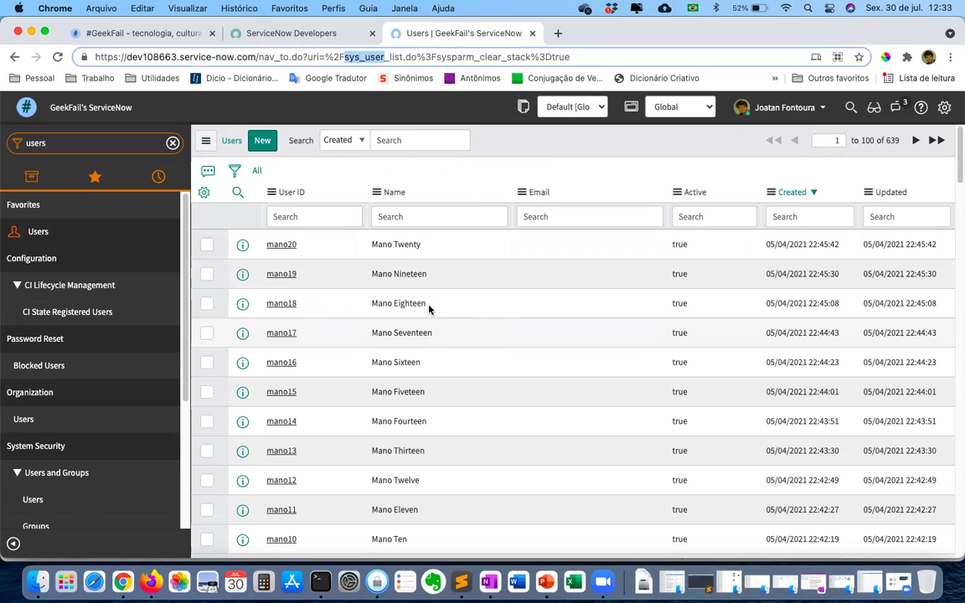
- Filter the application navigator for "problem" and open the list of all problems
{"action": "left_click", "coordinate": [119, 146]}
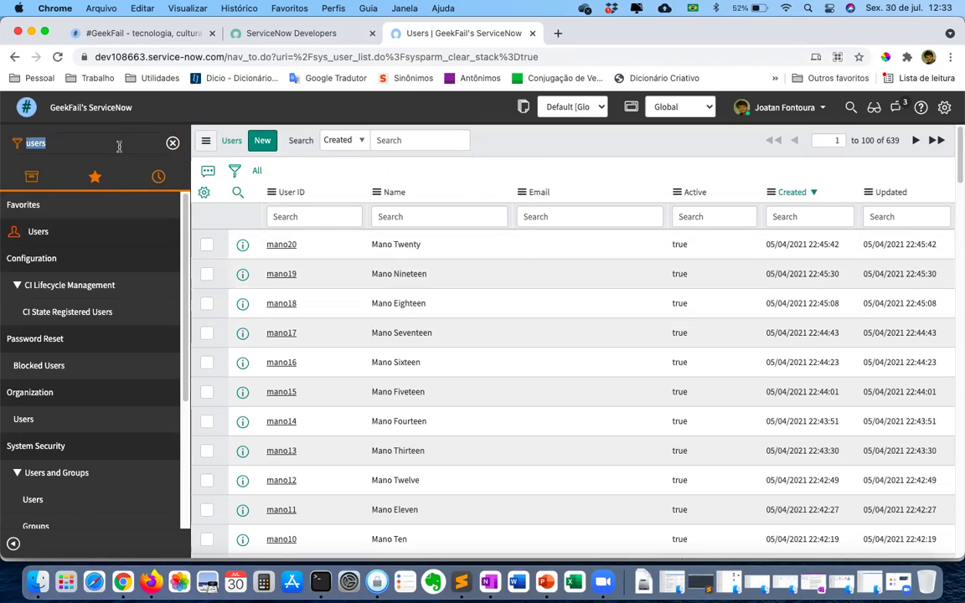
{"action": "key", "text": "BackSpace"}
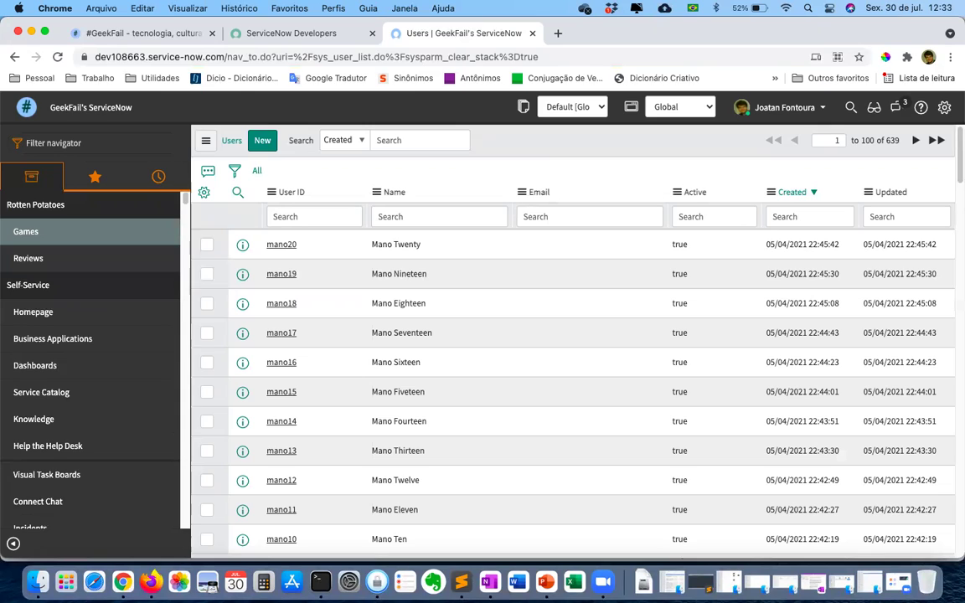
{"action": "type", "text": "probk"}
{"action": "type", "text": "m"}
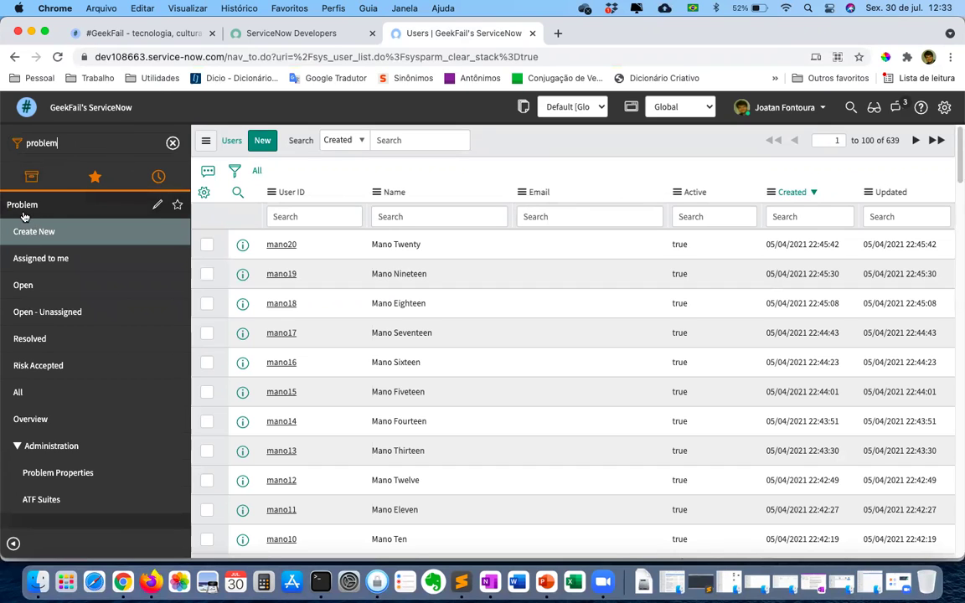
{"action": "left_click", "coordinate": [56, 401]}
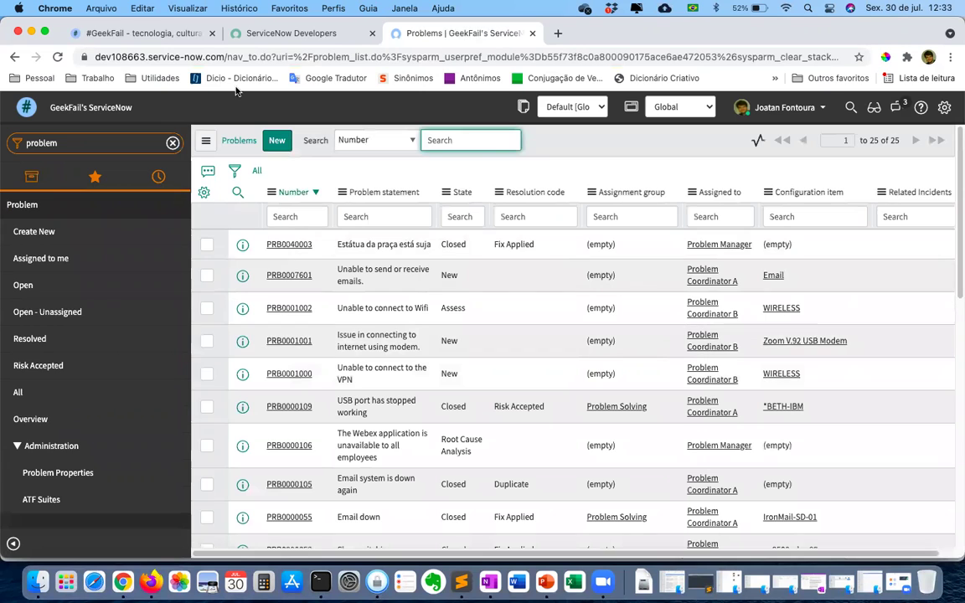
- Highlight the table name "problem" within the problem list's URL
{"action": "left_click", "coordinate": [314, 58]}
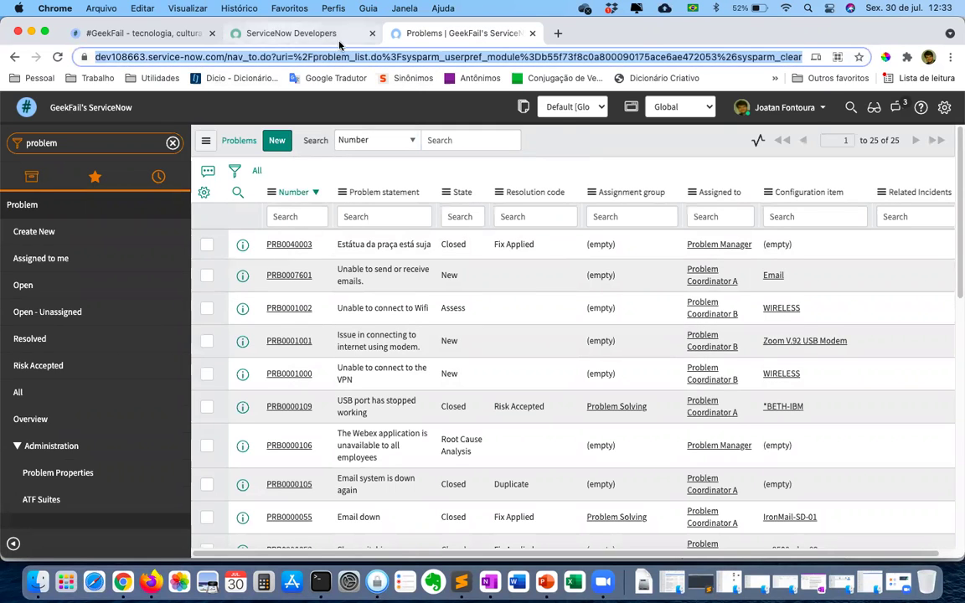
{"action": "left_click", "coordinate": [328, 57]}
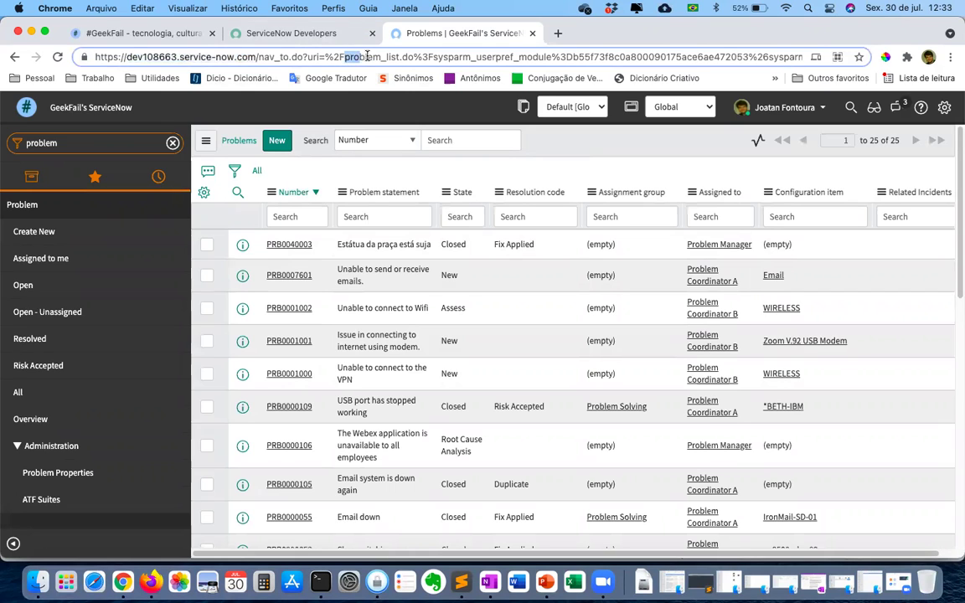
{"action": "left_click_drag", "start_coordinate": [344, 57], "coordinate": [381, 57]}
- Return to the System Administration home page, filter the application navigator for "movies" and open the My Movies list
{"action": "left_click", "coordinate": [141, 100]}
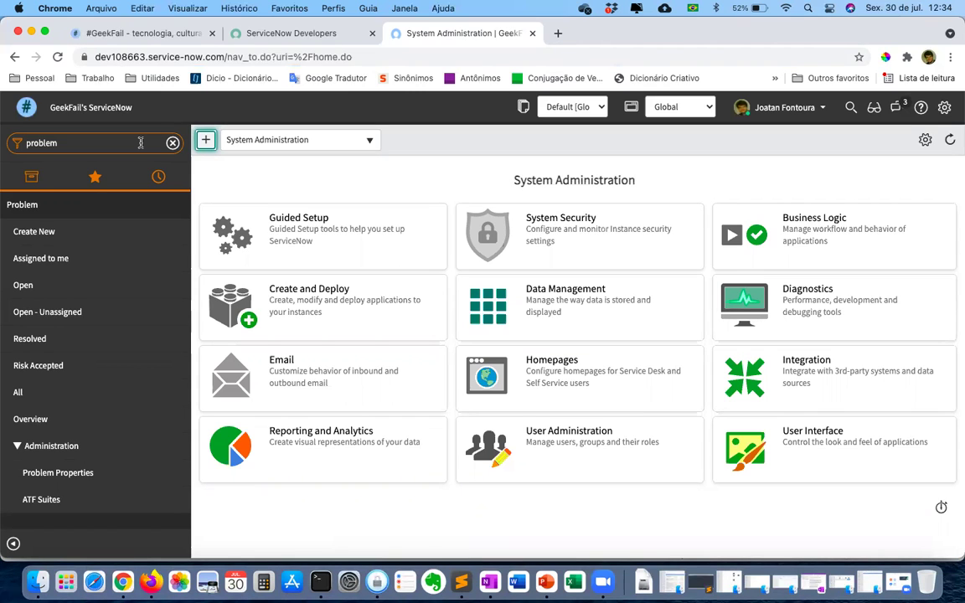
{"action": "double_click", "coordinate": [140, 142]}
{"action": "type", "text": "mo"}
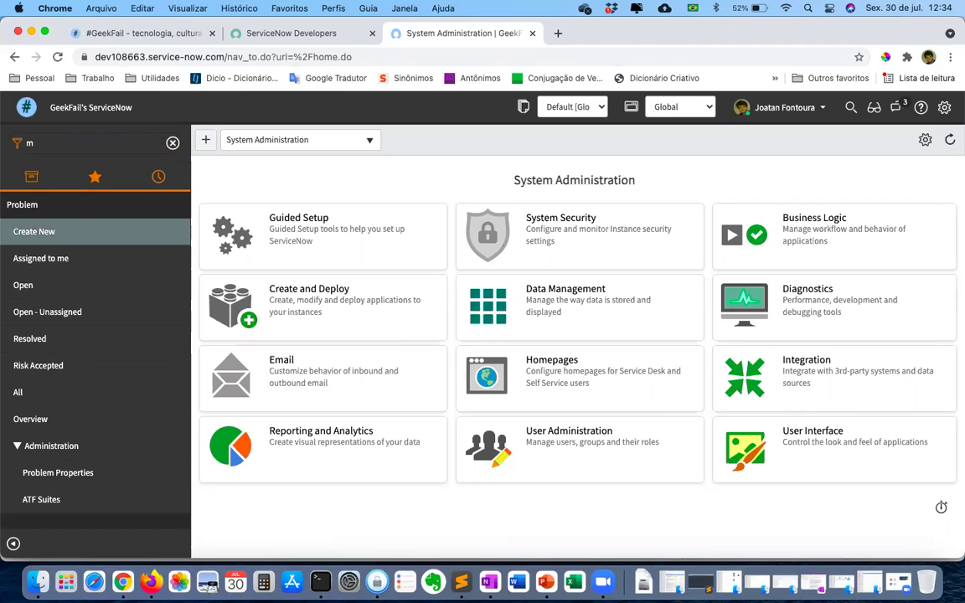
{"action": "type", "text": "vies"}
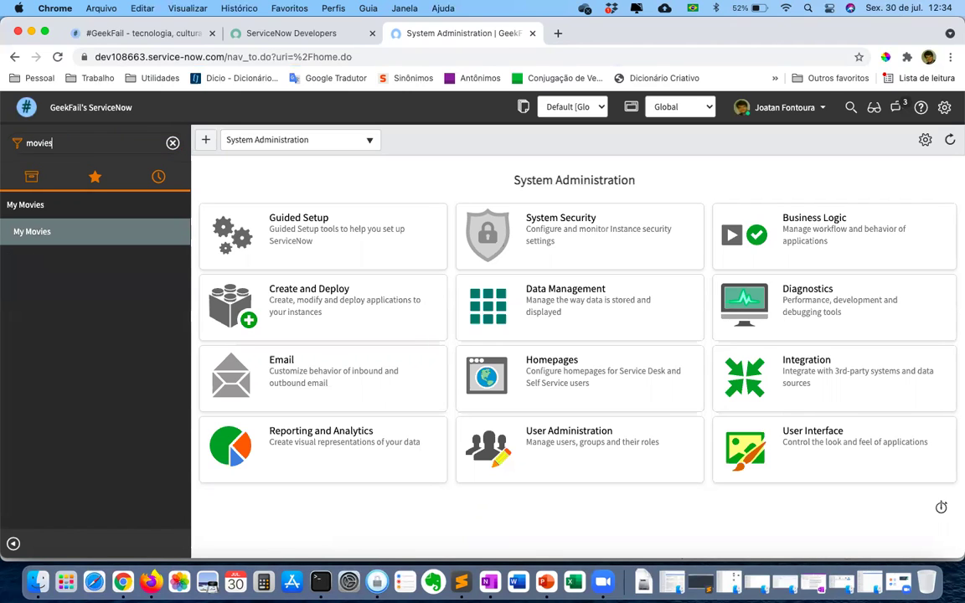
{"action": "left_click", "coordinate": [53, 236]}
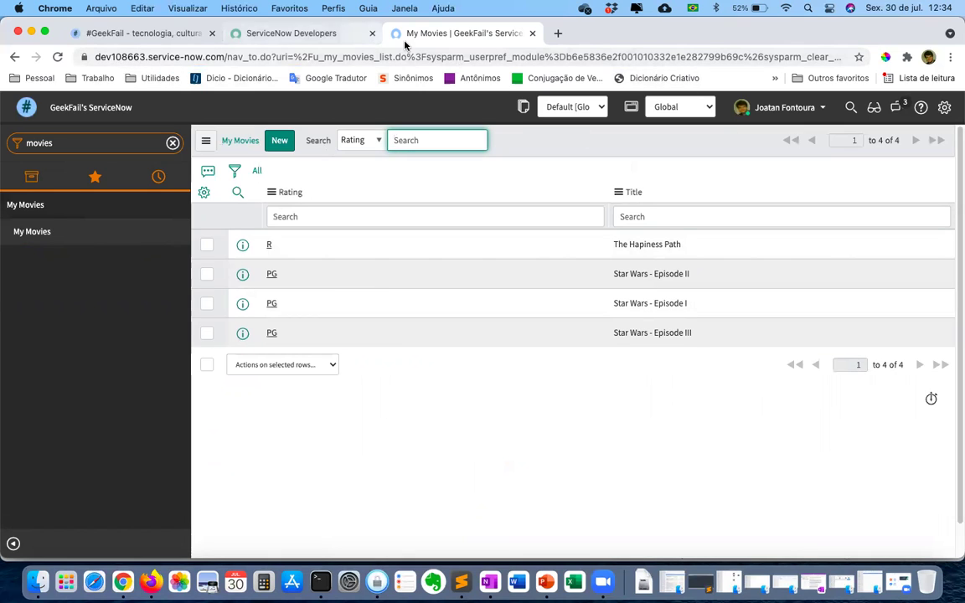
- Highlight the table name "u_my_movies" within the My Movies list's URL and return to the System Administration home page
{"action": "left_click", "coordinate": [316, 57]}
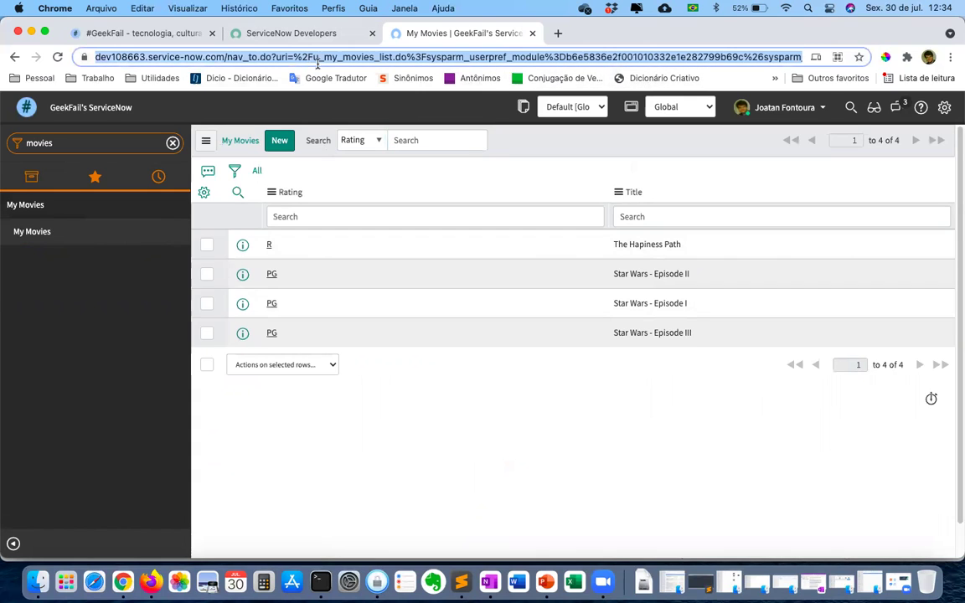
{"action": "left_click", "coordinate": [316, 57]}
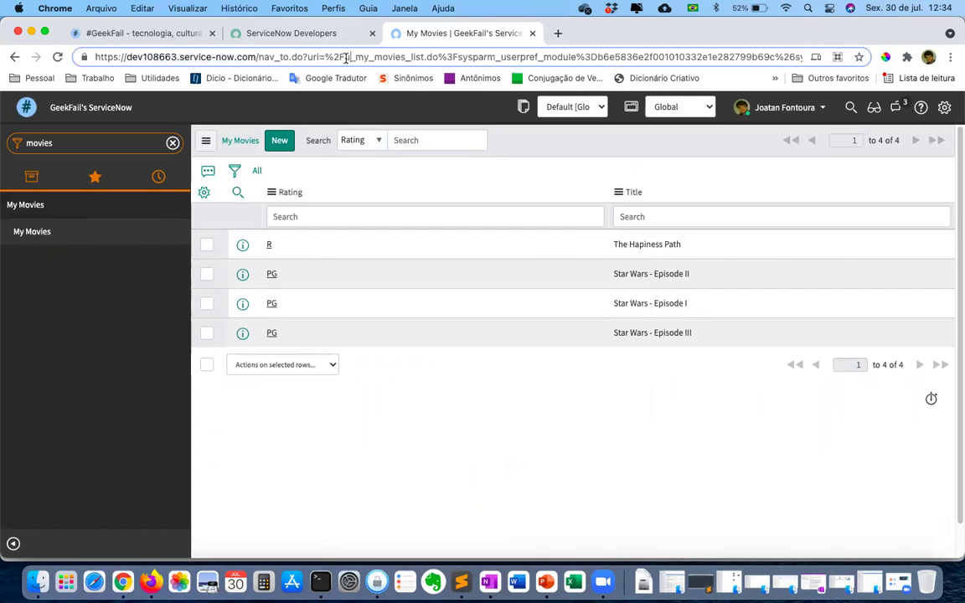
{"action": "left_click_drag", "start_coordinate": [344, 57], "coordinate": [408, 57]}
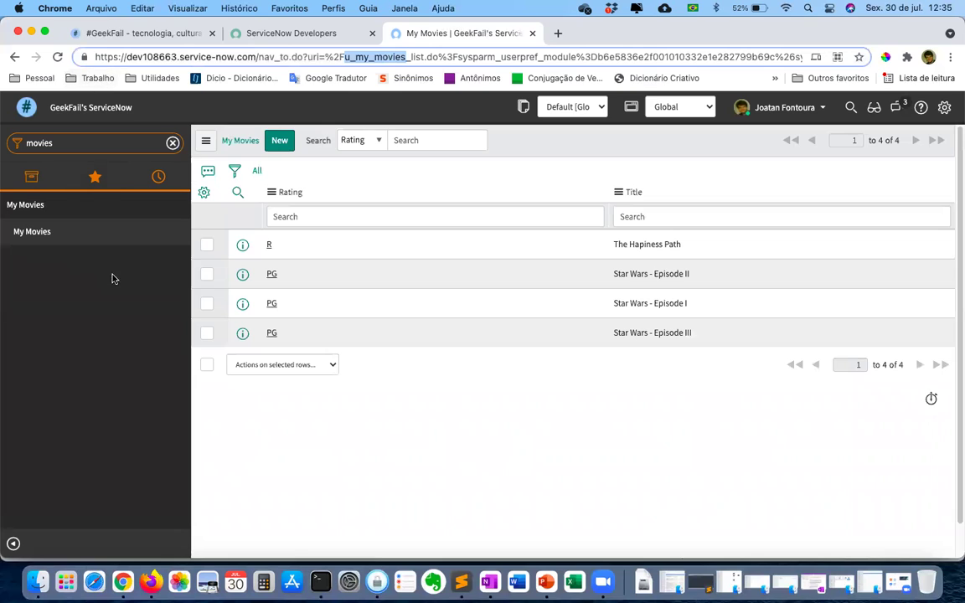
{"action": "left_click", "coordinate": [32, 232]}
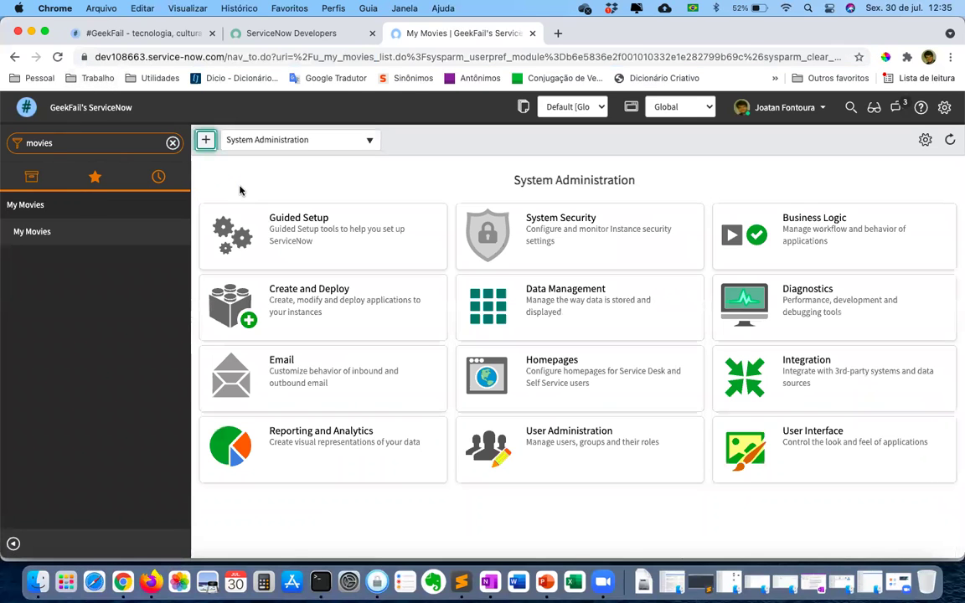